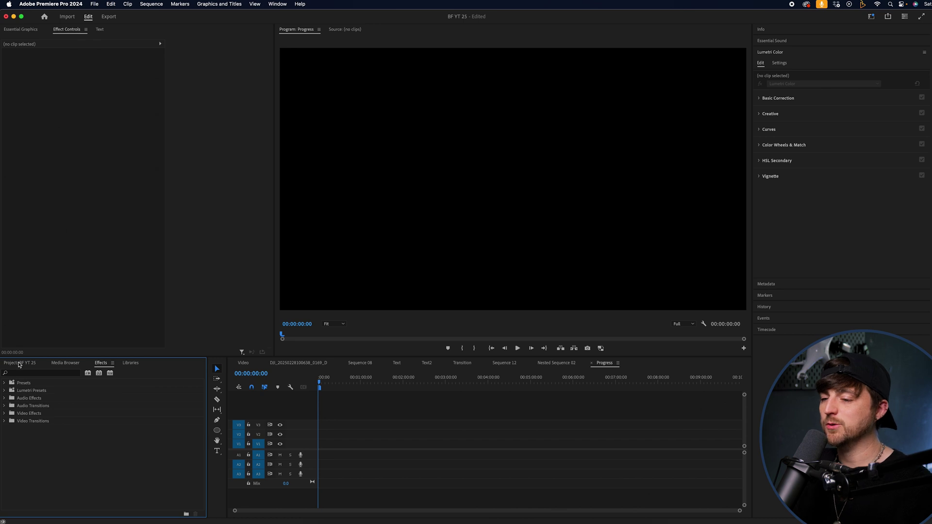
# Create a 3840×2160, 25 fps Color Matte and set its colour to blue #2956FF.
pyautogui.click(19, 364)
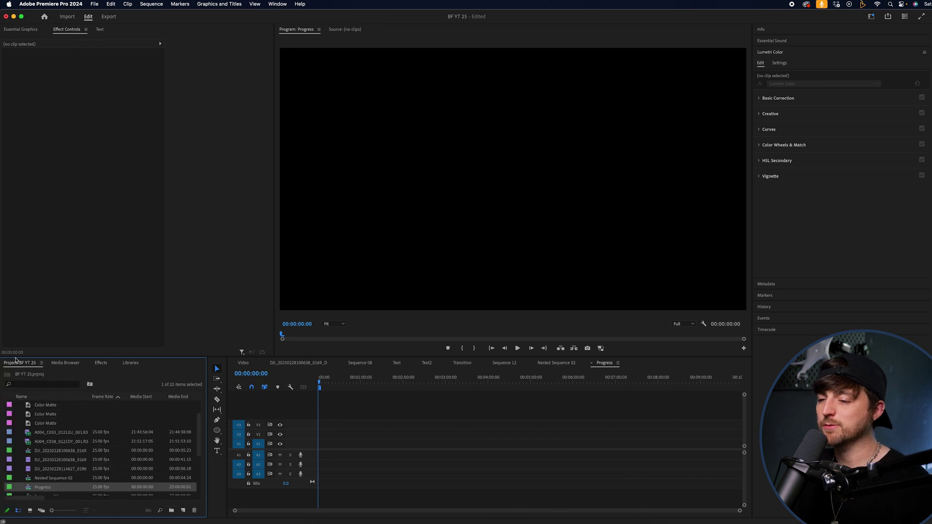
pyautogui.click(183, 510)
pyautogui.click(198, 492)
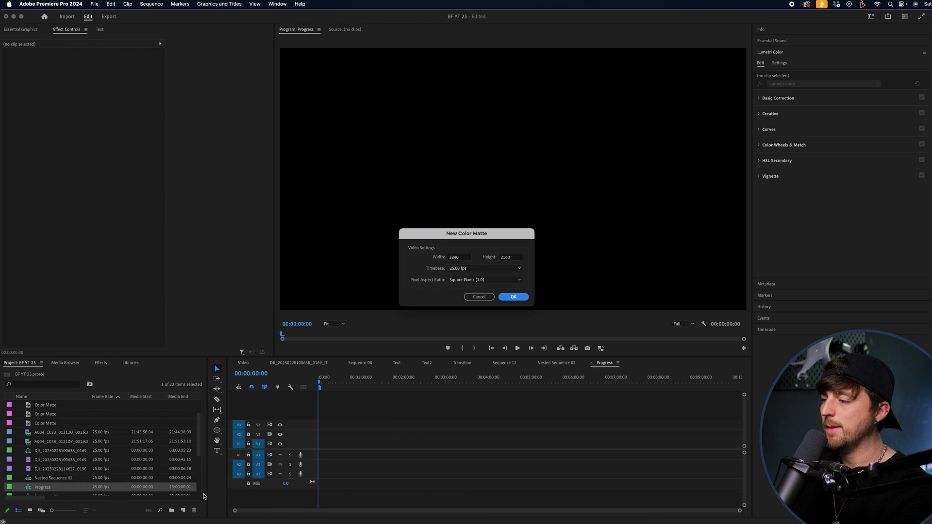
pyautogui.press('Return')
pyautogui.moveTo(473, 266); pyautogui.dragTo(479, 284)
pyautogui.click(420, 254)
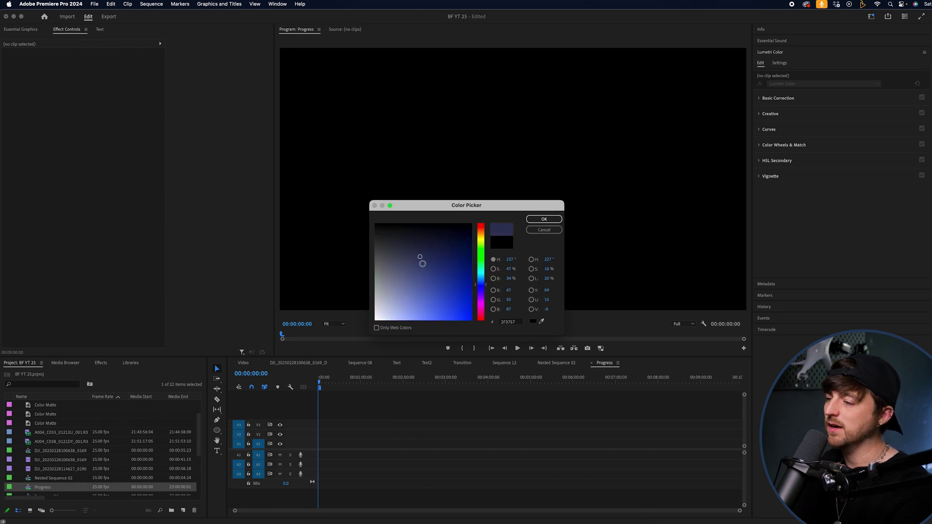
pyautogui.click(544, 220)
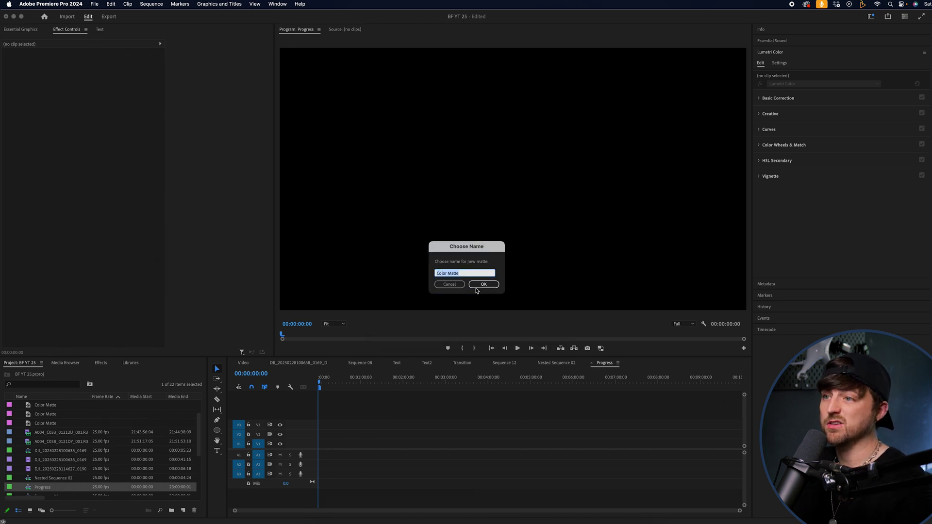
# Place the default-named Color Matte at the start of V1 and move the playhead toward nine minutes.
pyautogui.click(483, 285)
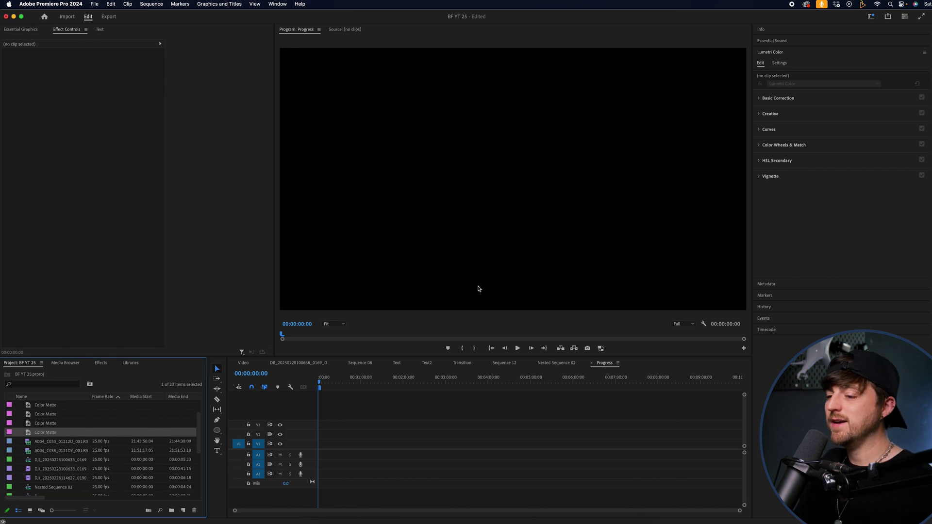
pyautogui.moveTo(51, 434); pyautogui.dragTo(319, 445)
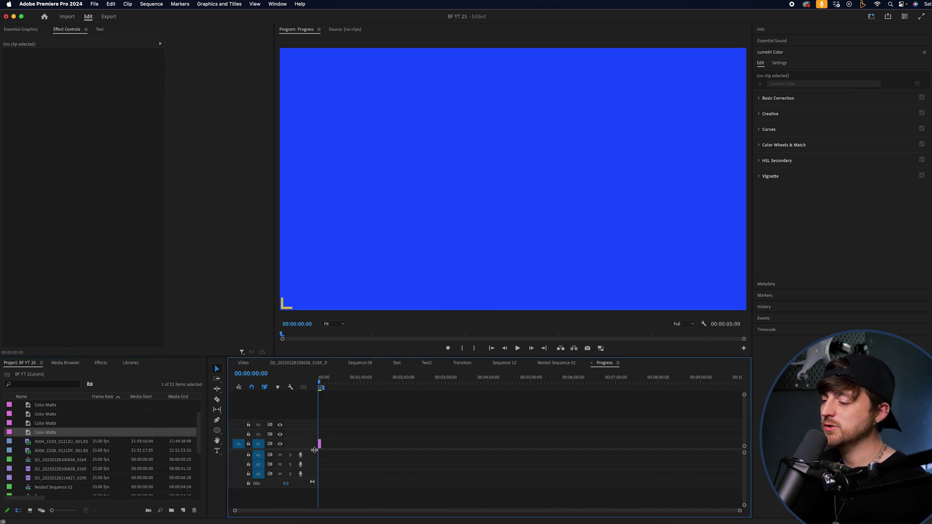
pyautogui.click(433, 383)
pyautogui.moveTo(455, 398); pyautogui.dragTo(529, 396)
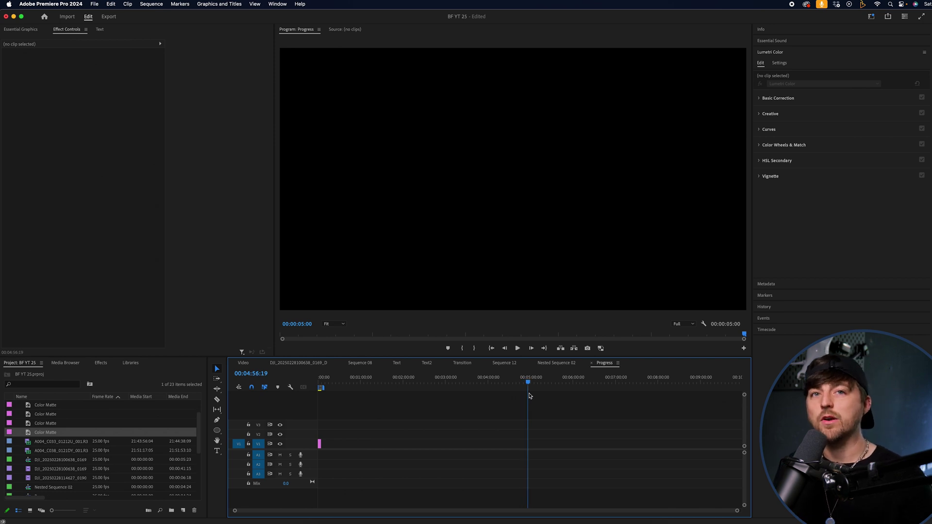
pyautogui.moveTo(529, 396); pyautogui.dragTo(702, 391)
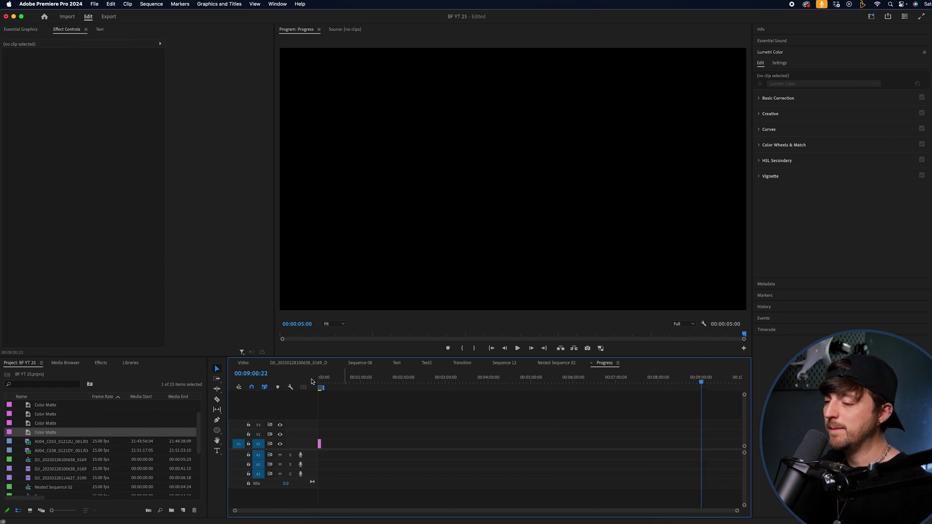
# Set the playhead to 00:09:00:00 and extend the matte clip to end there.
pyautogui.click(260, 373)
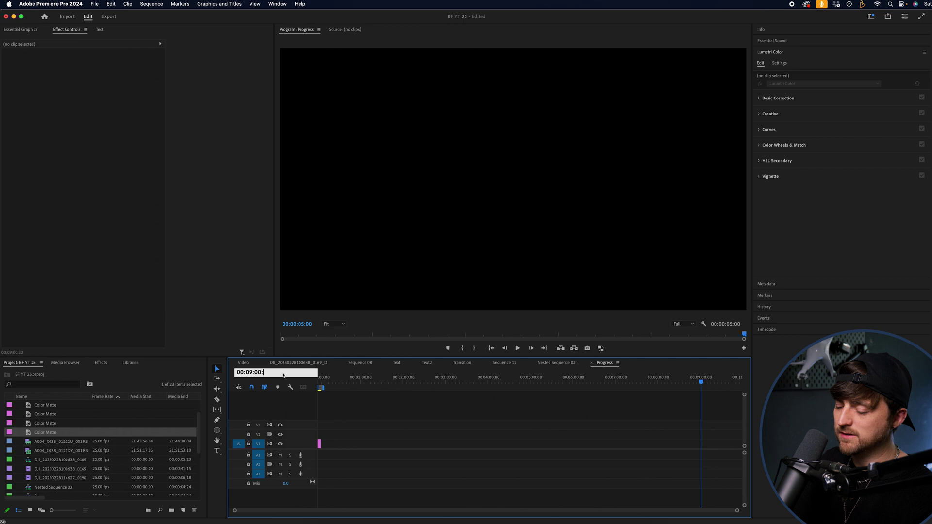
pyautogui.write('00')
pyautogui.press('Return')
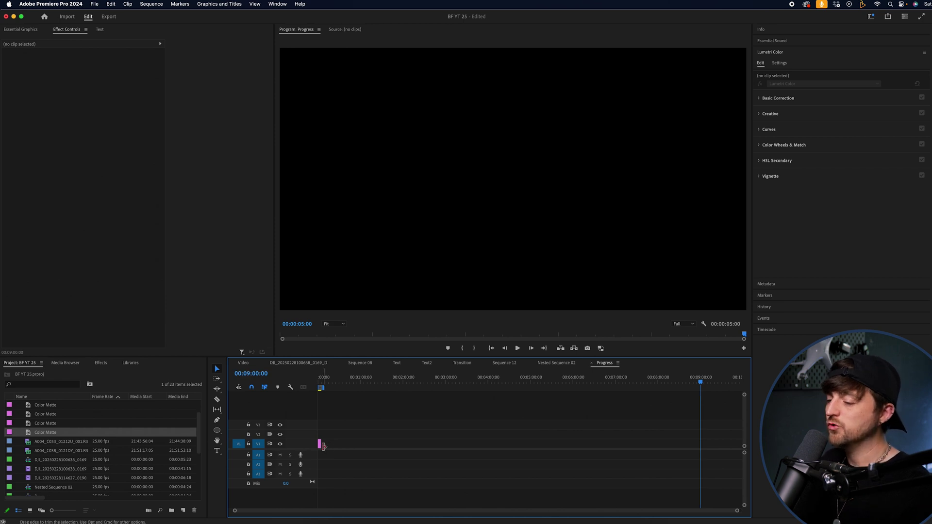
pyautogui.moveTo(319, 444); pyautogui.dragTo(702, 443)
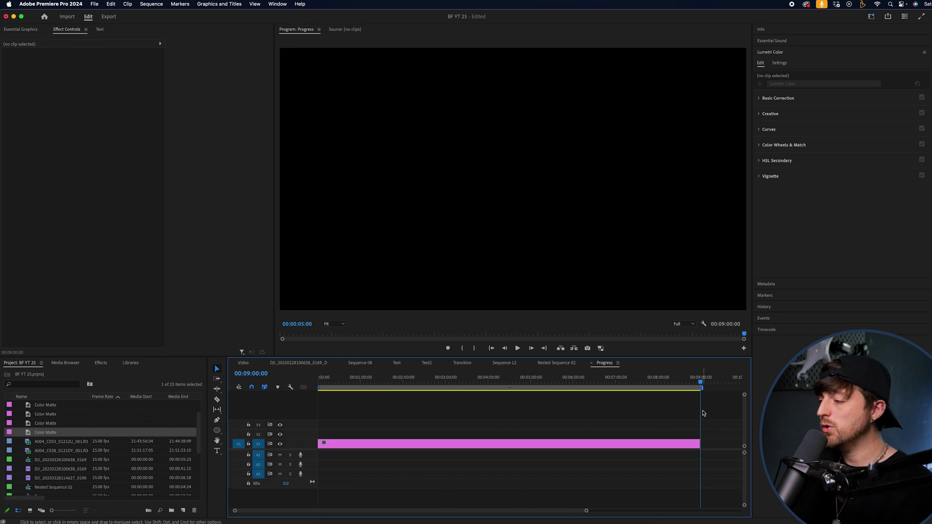
# Return to the sequence start and zoom the timeline to show 0–9 seconds.
pyautogui.press('Home')
pyautogui.press('=')
pyautogui.press('=')
pyautogui.press('=')
pyautogui.press('=')
pyautogui.press('=')
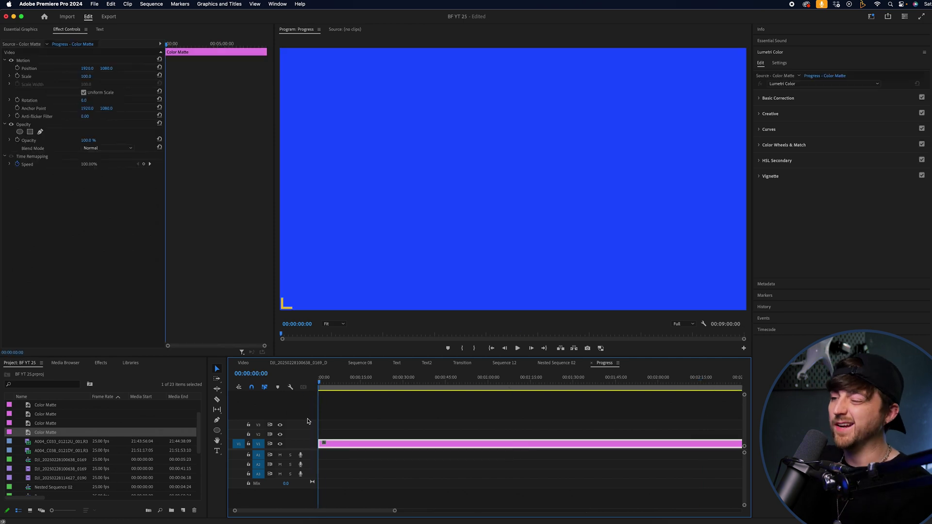
pyautogui.press('-')
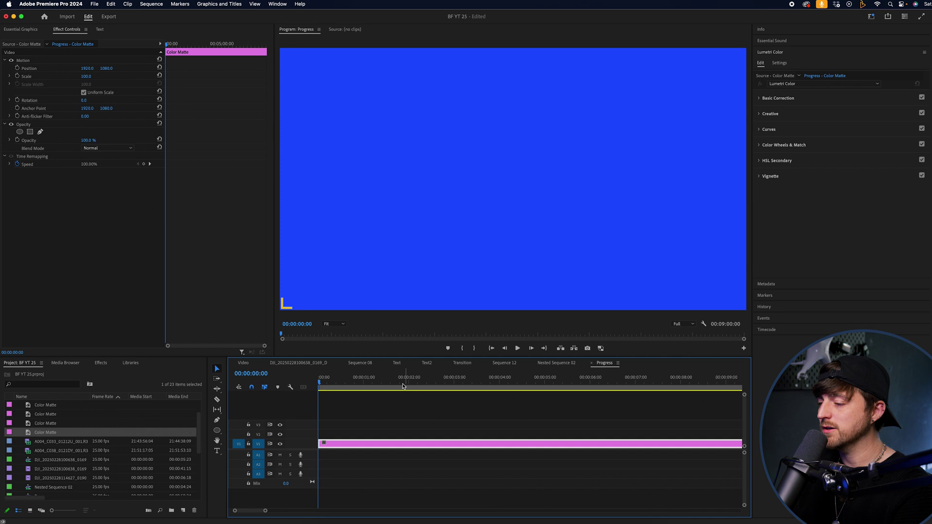
pyautogui.moveTo(466, 382); pyautogui.dragTo(548, 402)
# Trim the blue matte to end at 5 s and set its Motion Scale Height to 4.
pyautogui.press('w')
pyautogui.click(425, 382)
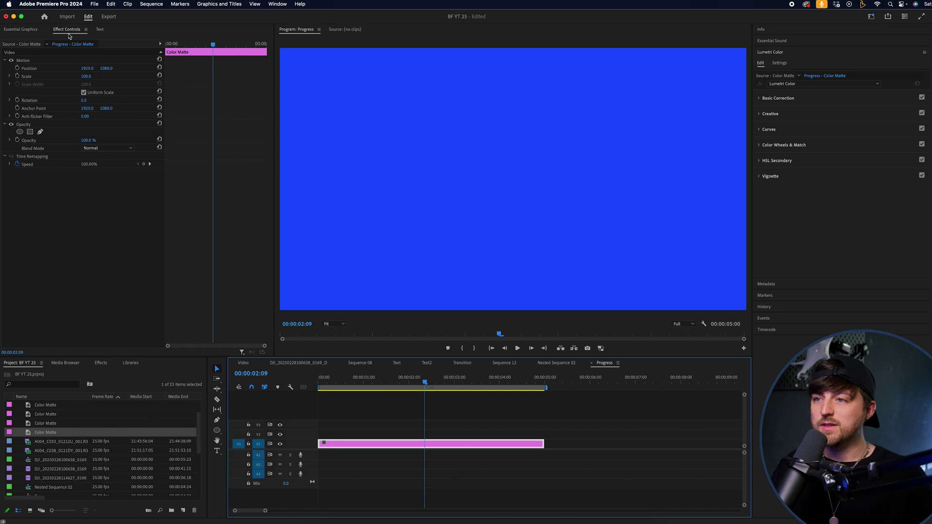
pyautogui.click(68, 29)
pyautogui.click(23, 61)
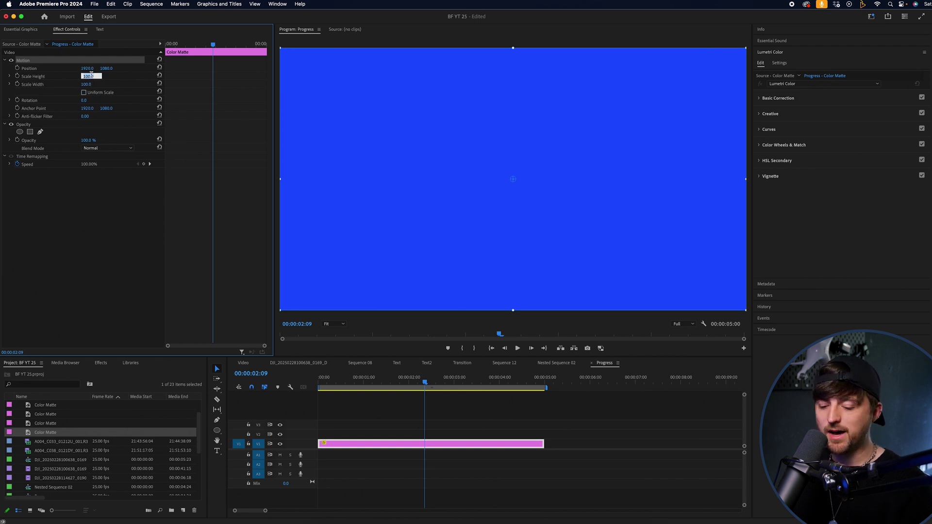
pyautogui.write('2')
pyautogui.press('Return')
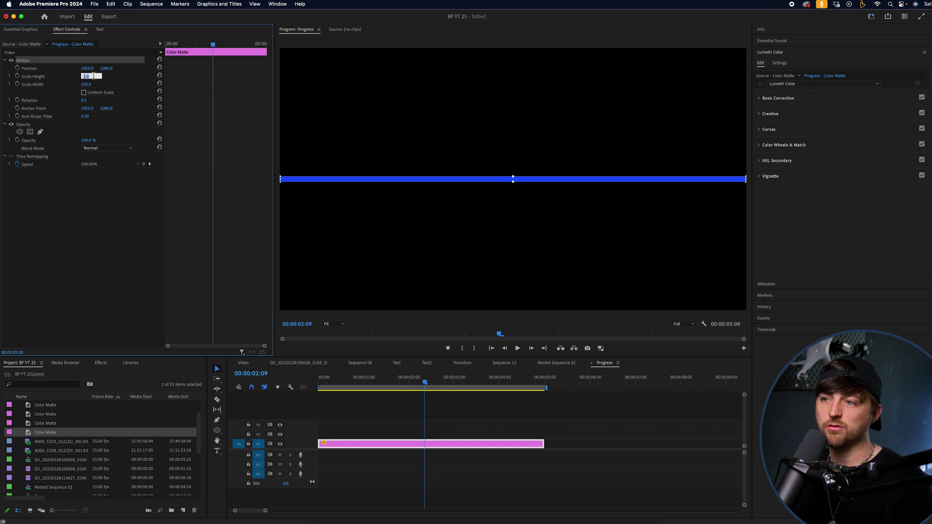
pyautogui.write('4')
pyautogui.click(123, 82)
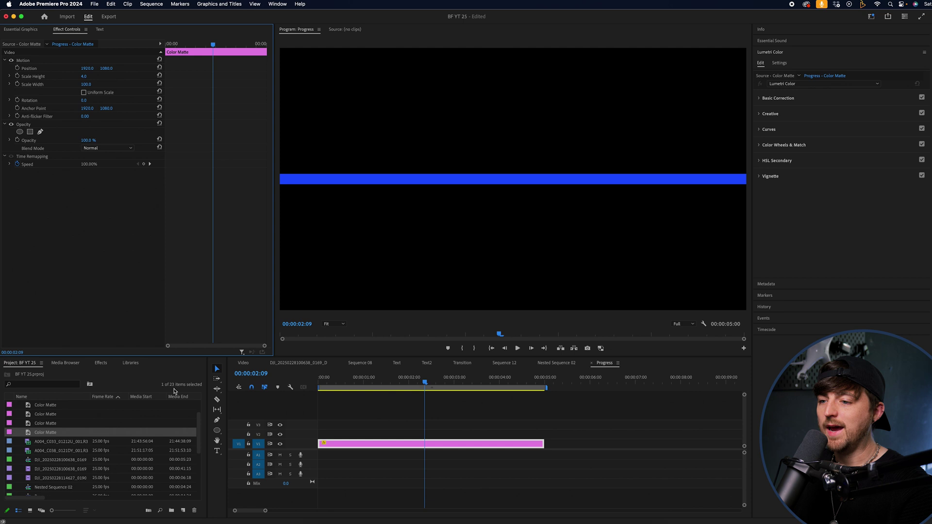
# Apply the Crop effect to the blue bar clip.
pyautogui.click(101, 363)
pyautogui.write('crop')
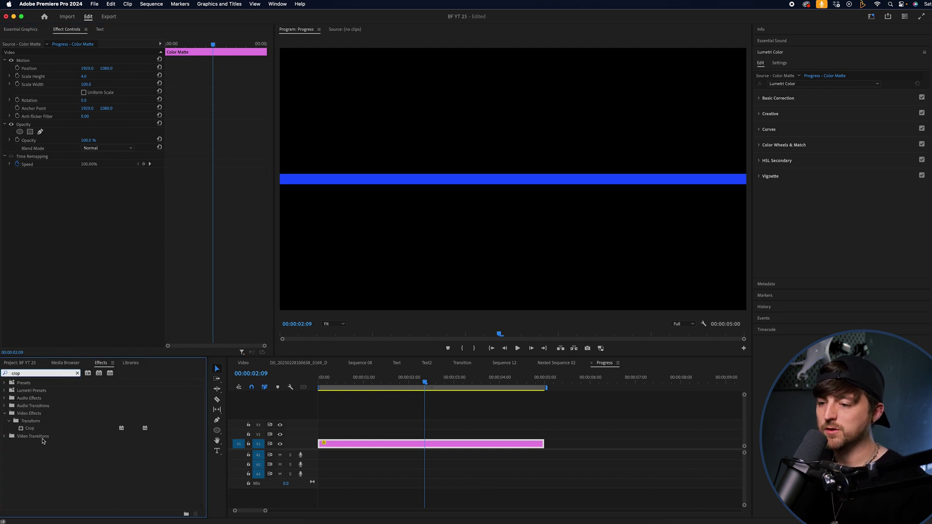
pyautogui.moveTo(38, 429); pyautogui.dragTo(126, 204)
# Keyframe Crop Right from 100% at 0 s to 0% at 5 s and preview.
pyautogui.click(85, 208)
pyautogui.moveTo(212, 45); pyautogui.dragTo(1, 8)
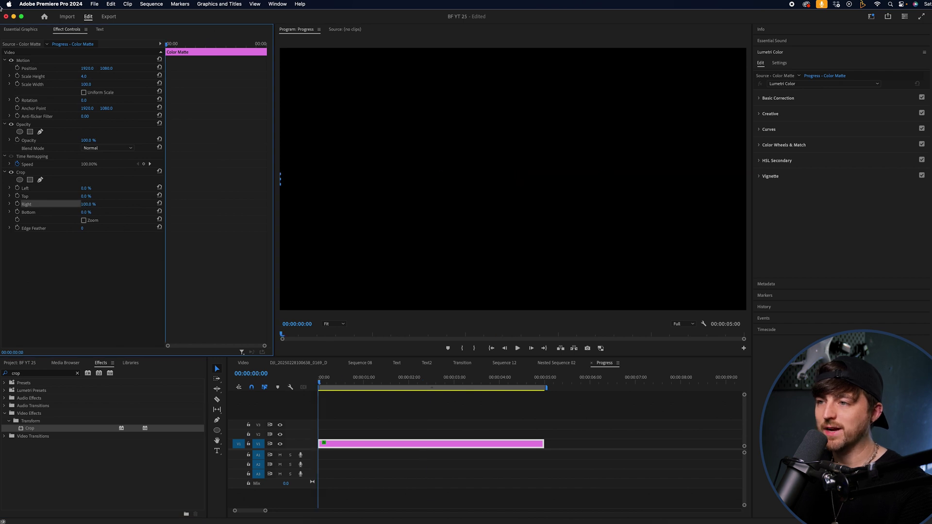
pyautogui.click(17, 204)
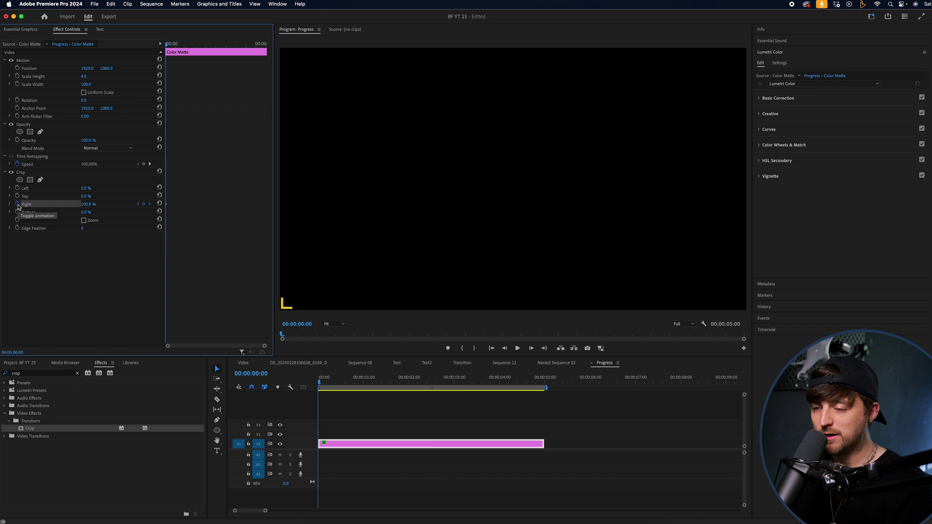
pyautogui.moveTo(185, 43); pyautogui.dragTo(355, 47)
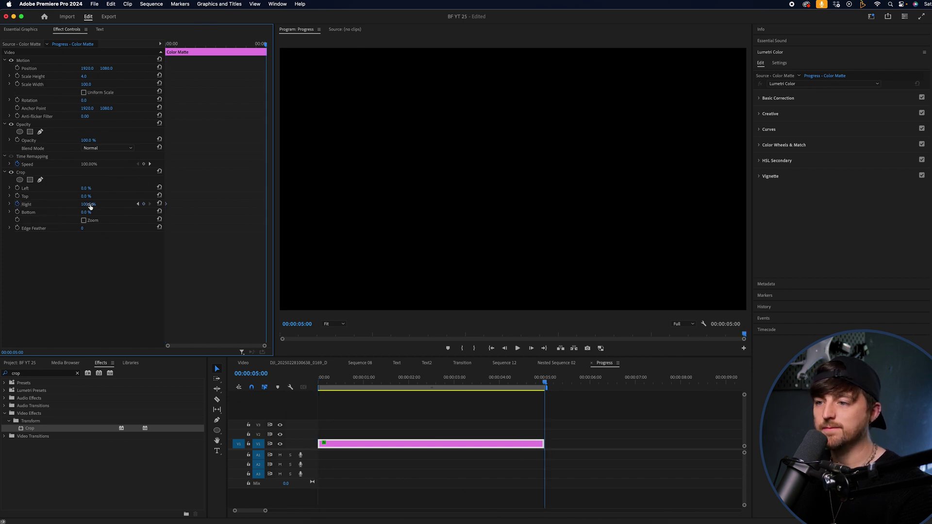
pyautogui.press('space')
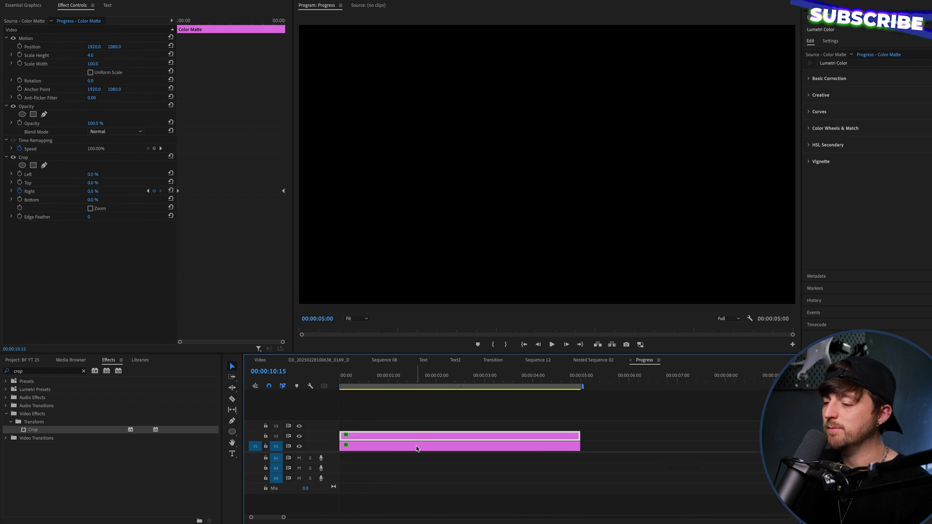
# Delete the Crop effect from the V1 bar clip so it spans full width.
pyautogui.click(416, 448)
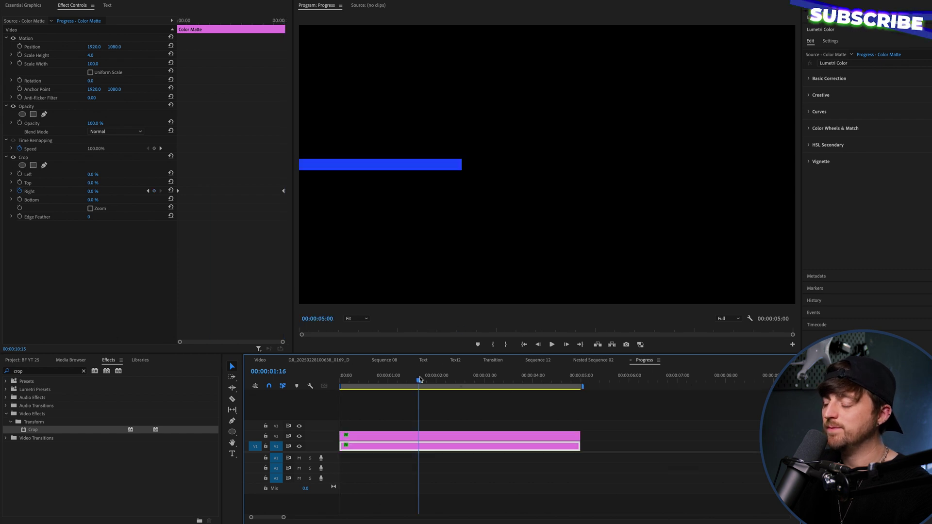
pyautogui.click(29, 157)
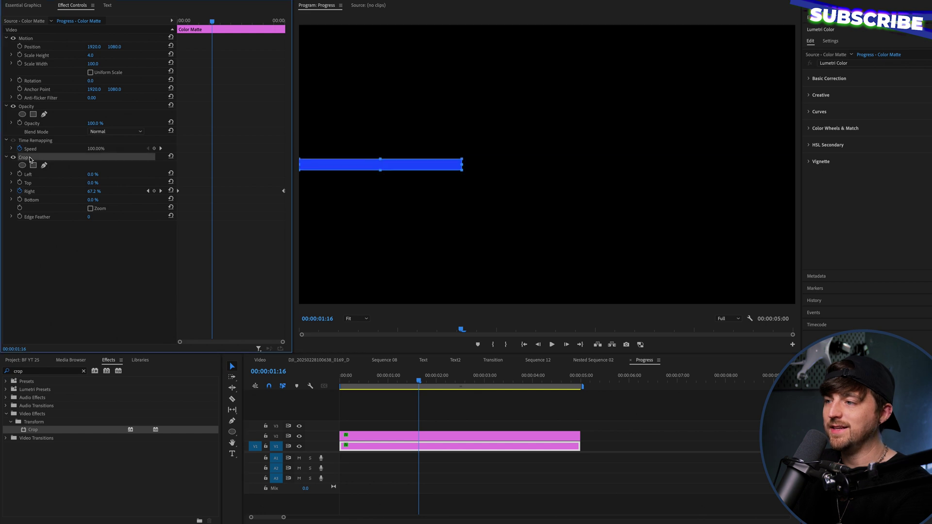
pyautogui.press('Delete')
pyautogui.click(44, 371)
# Apply Change to Color to the V1 clip and sample its blue as the From colour.
pyautogui.write('change')
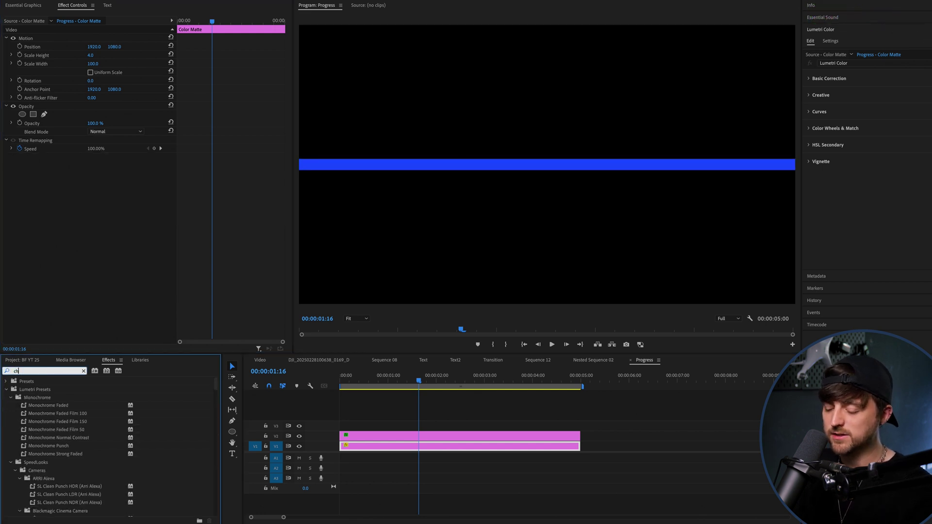
pyautogui.click(47, 496)
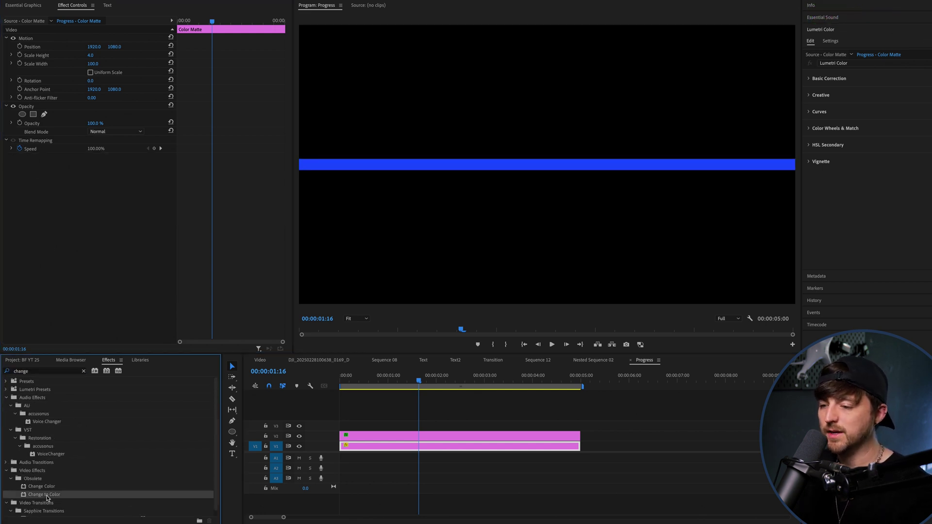
pyautogui.moveTo(46, 497); pyautogui.dragTo(354, 448)
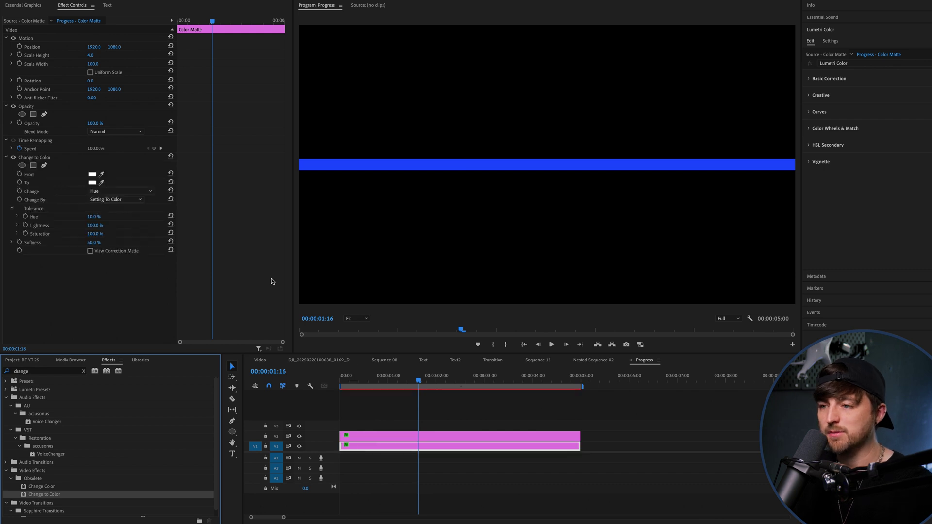
pyautogui.click(30, 174)
pyautogui.click(516, 166)
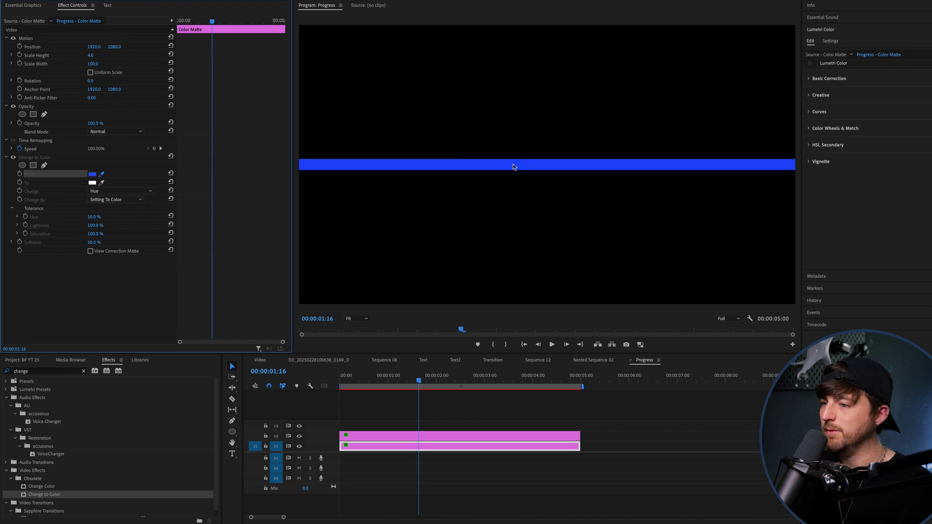
# Set the Change to Color To colour to off-white EBEAEA.
pyautogui.click(50, 183)
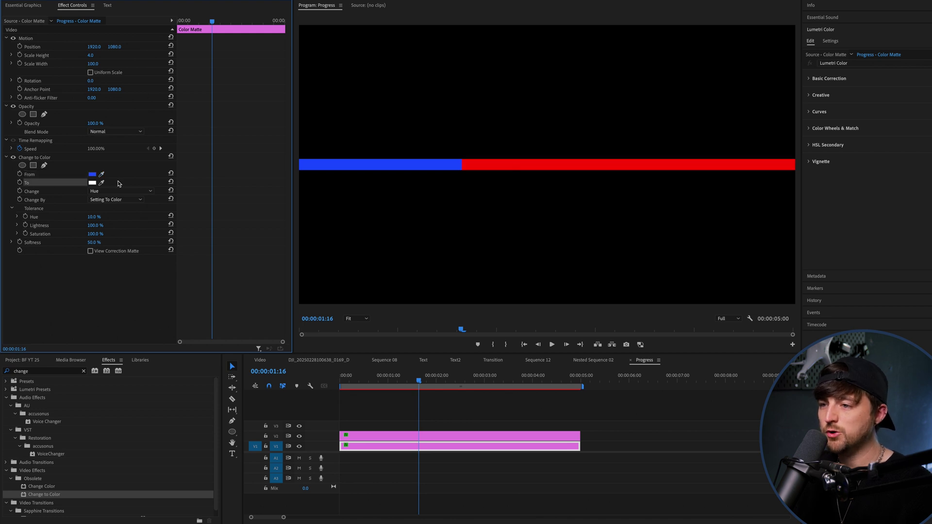
pyautogui.click(92, 183)
pyautogui.moveTo(410, 297); pyautogui.dragTo(400, 306)
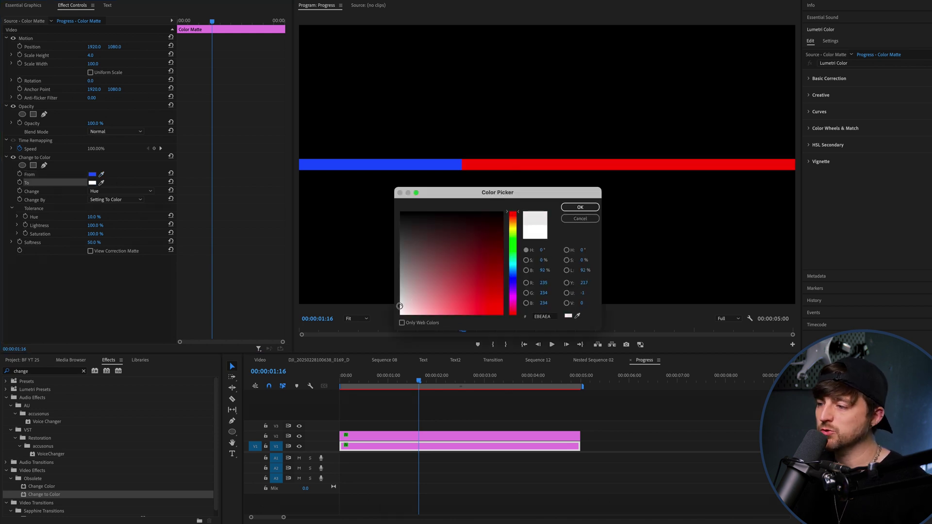
pyautogui.click(580, 207)
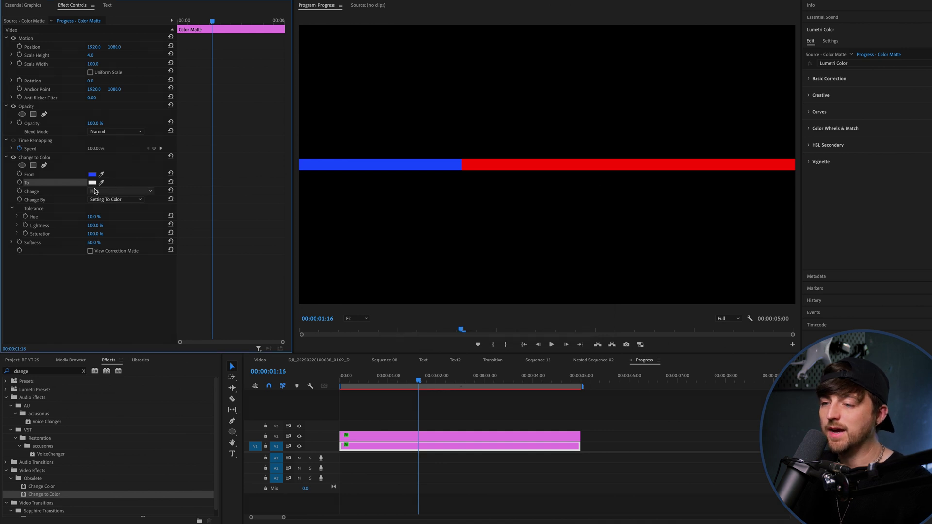
# Set Change to Hue, Lightness & Saturation and play the animation from the start.
pyautogui.click(117, 191)
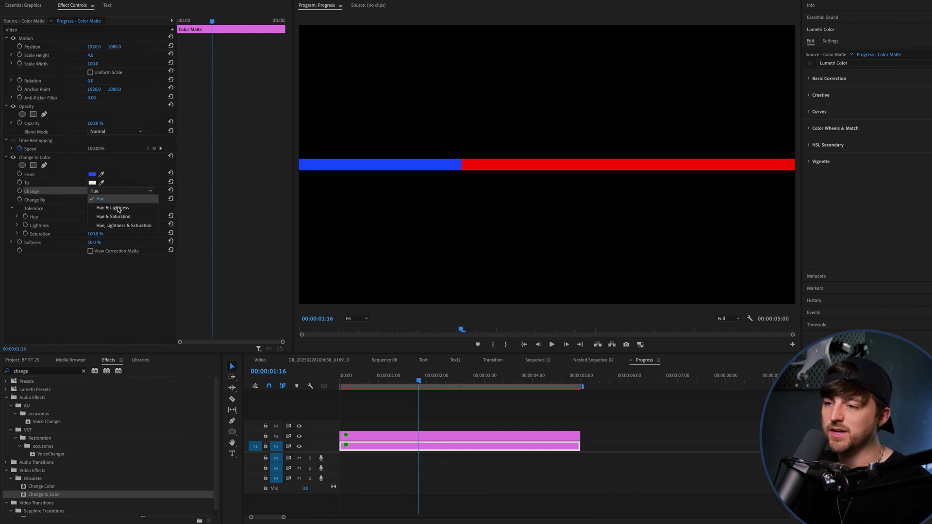
pyautogui.click(122, 227)
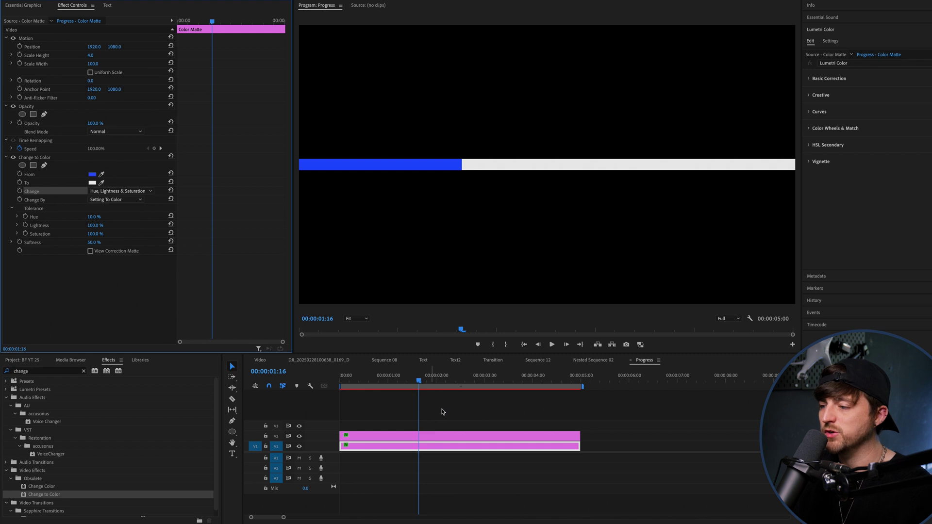
pyautogui.press('Home')
pyautogui.press('space')
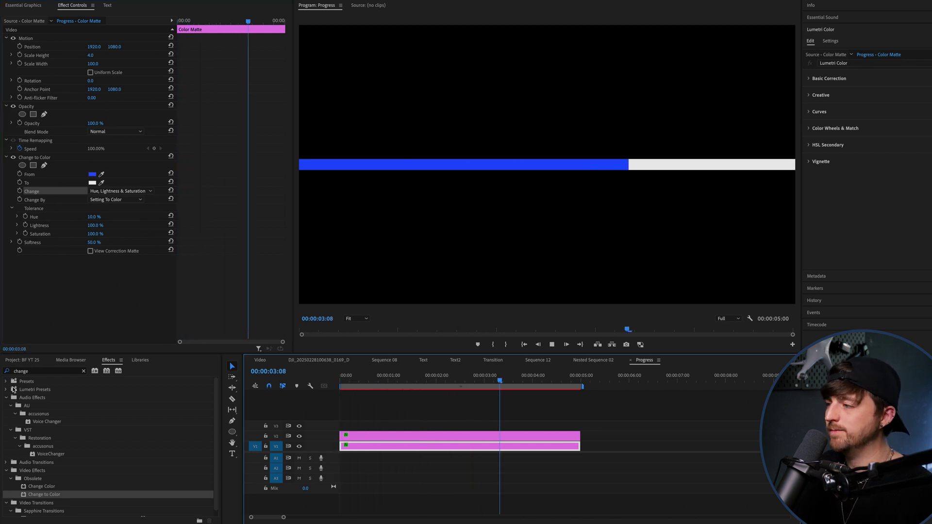
# Stop playback and extend both bar clips to about 19 seconds.
pyautogui.press('space')
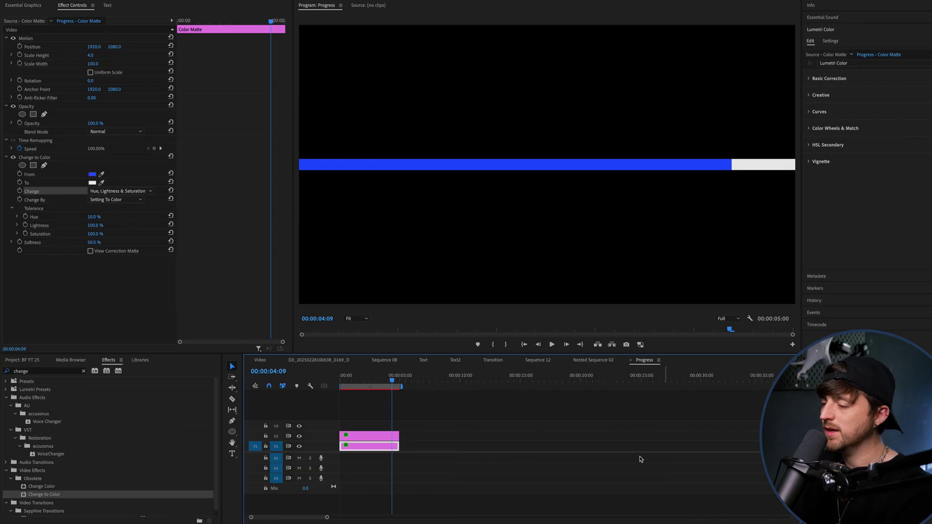
pyautogui.moveTo(418, 378); pyautogui.dragTo(396, 447)
pyautogui.moveTo(399, 446); pyautogui.dragTo(578, 451)
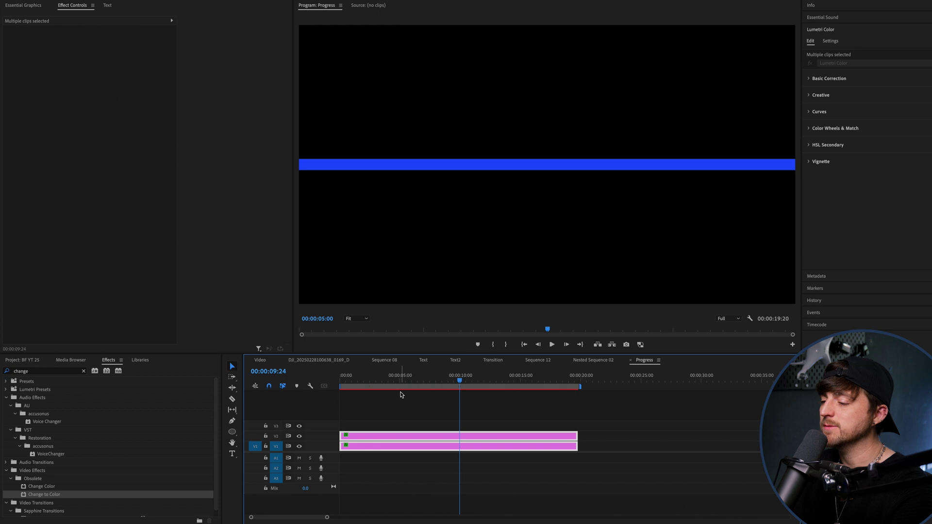
# Put the playhead at exactly 5 seconds and select the V2 clip's first crop keyframe.
pyautogui.click(401, 382)
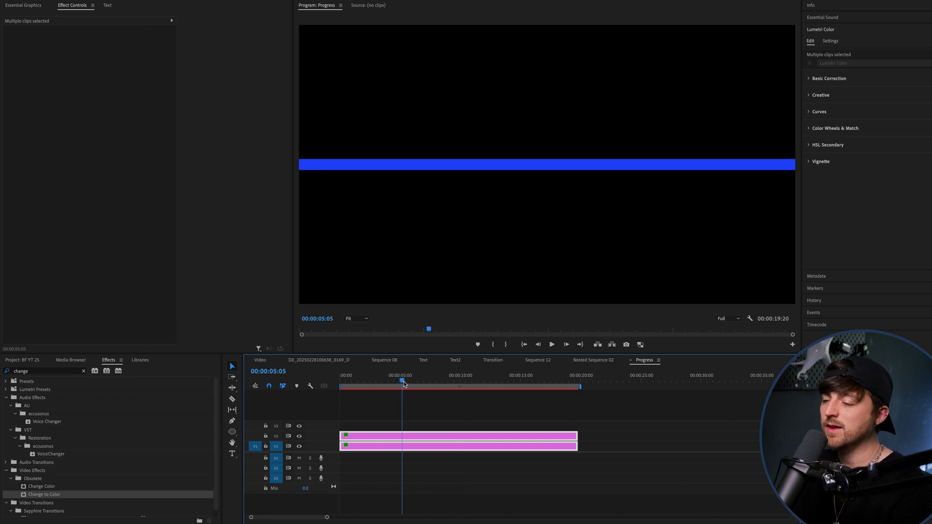
pyautogui.moveTo(403, 384); pyautogui.dragTo(524, 391)
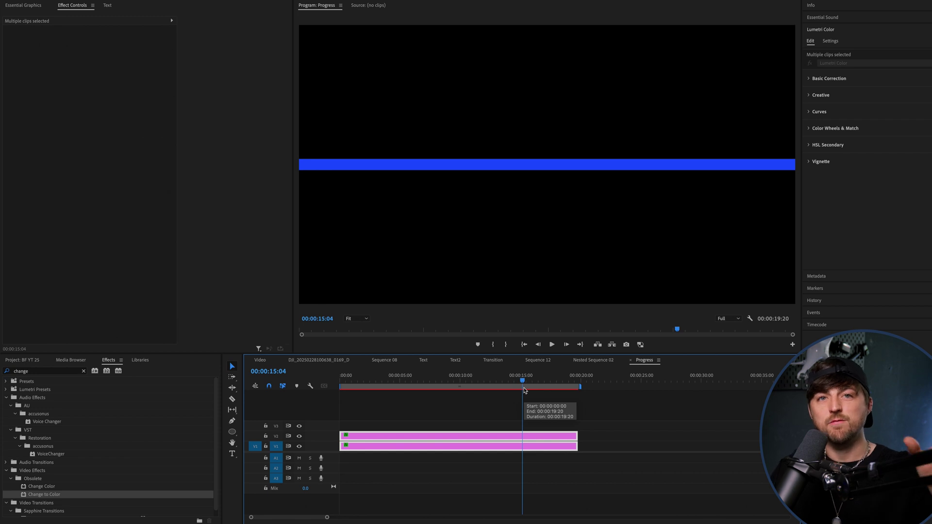
pyautogui.click(401, 382)
pyautogui.press('Left')
pyautogui.press('Left')
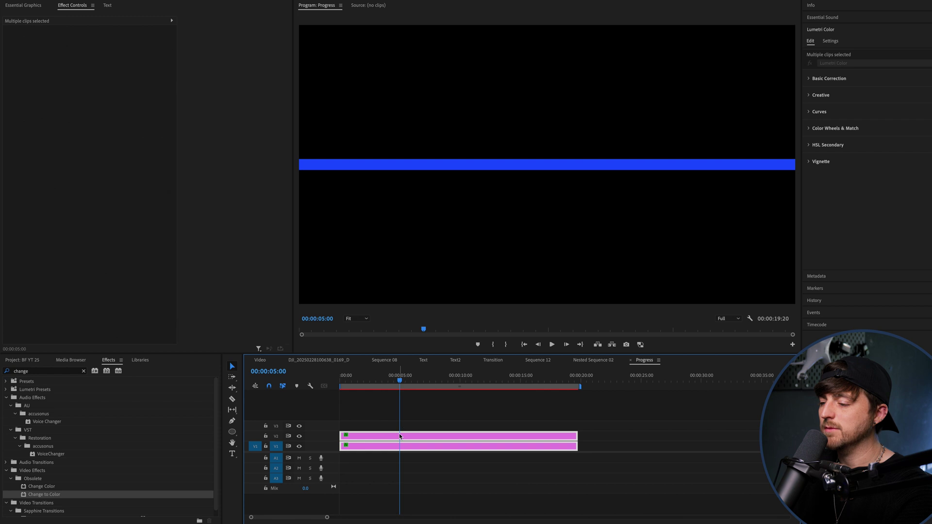
pyautogui.click(410, 433)
pyautogui.click(205, 191)
# Move the Crop Right keyframes to 5 s and 15 s, then play from 5 s to check.
pyautogui.moveTo(203, 192); pyautogui.dragTo(231, 193)
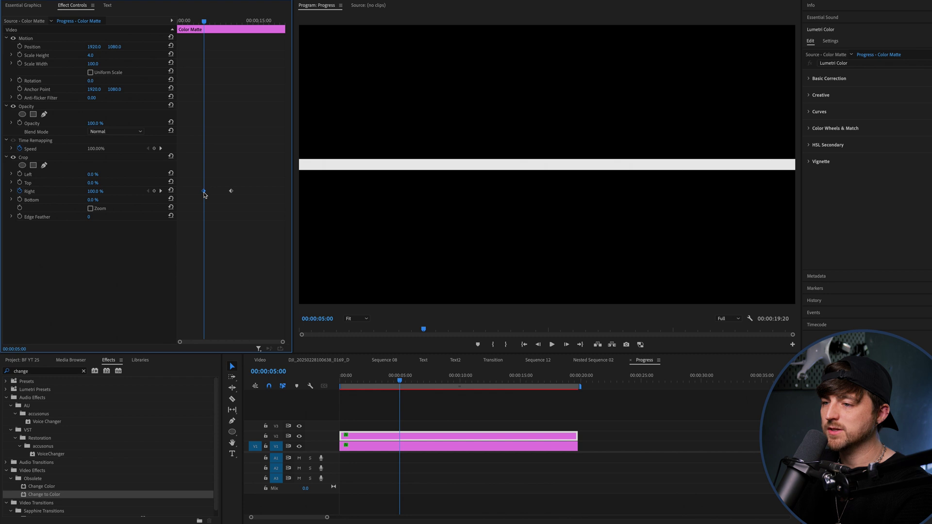
pyautogui.click(520, 378)
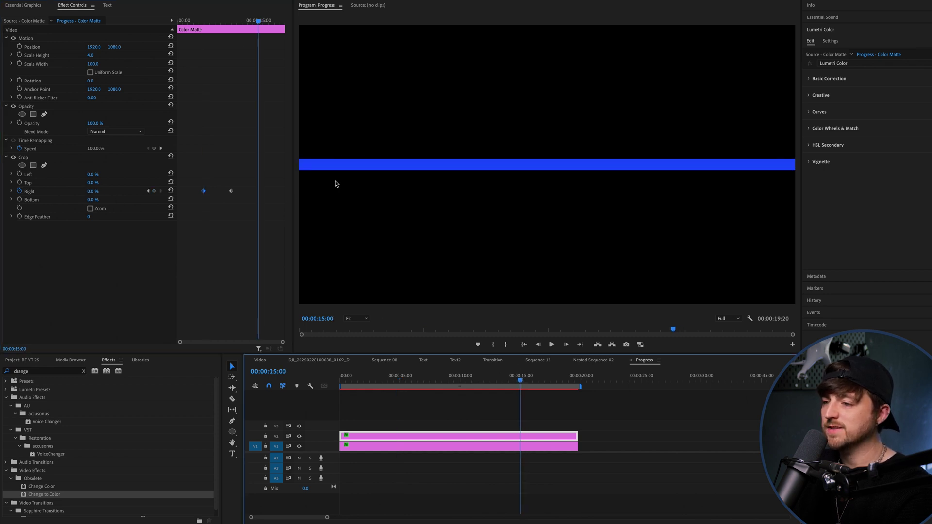
pyautogui.moveTo(232, 192); pyautogui.dragTo(257, 201)
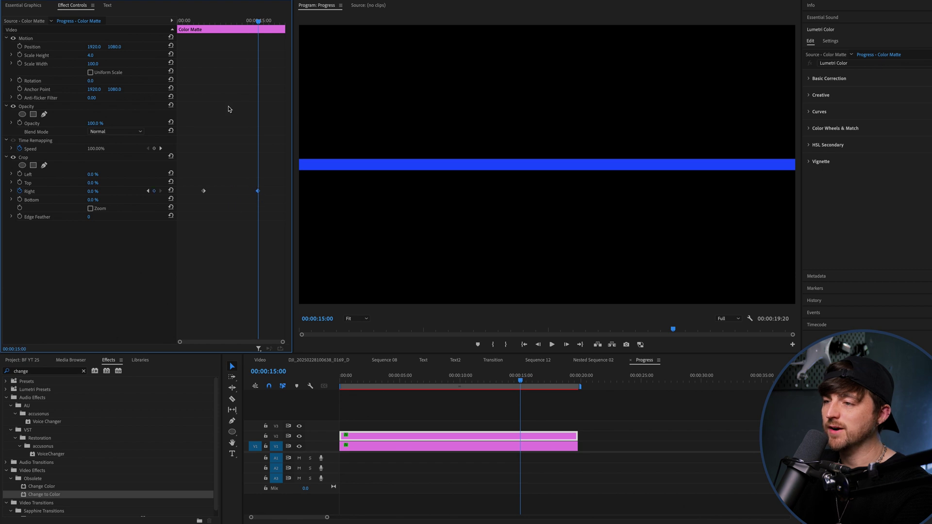
pyautogui.moveTo(209, 24); pyautogui.dragTo(259, 24)
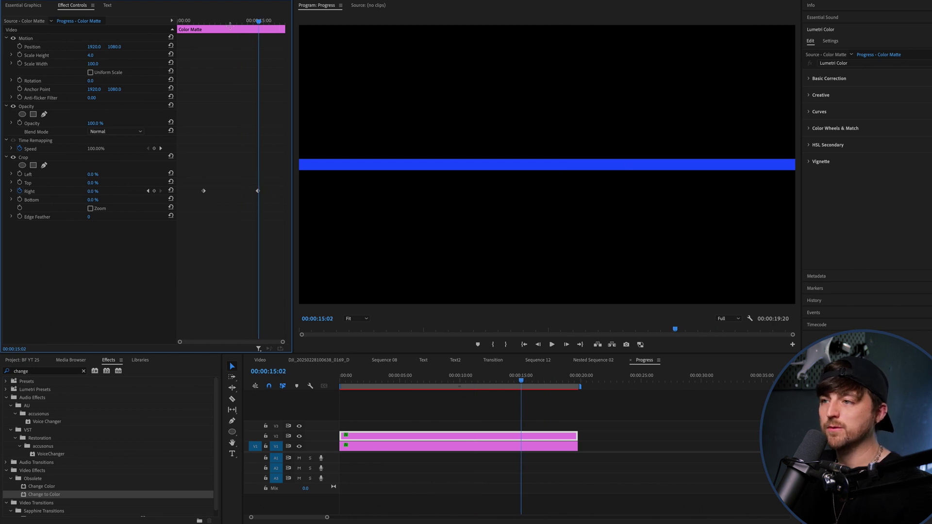
pyautogui.click(208, 22)
pyautogui.press('space')
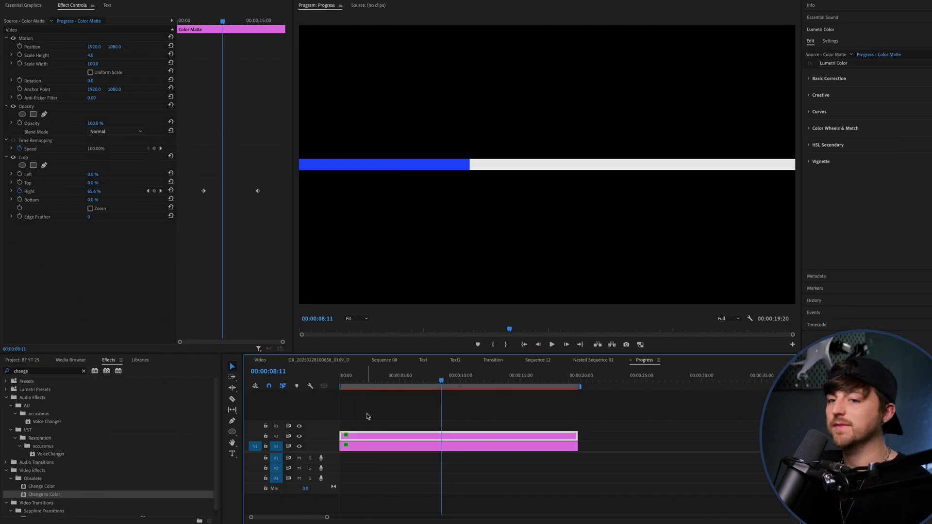
# Apply Ease to the 5 s and 15 s Crop Right keyframes, then return the playhead to 5 s.
pyautogui.press('space')
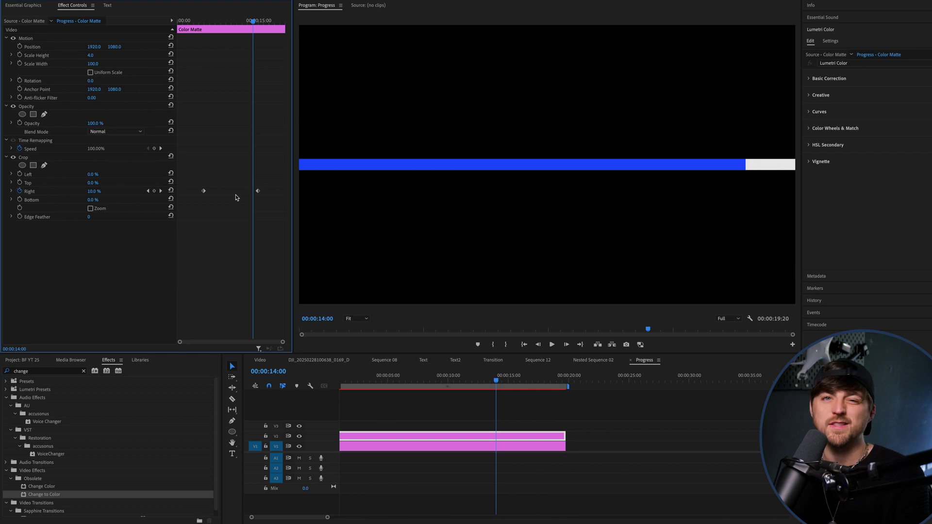
pyautogui.rightClick(204, 193)
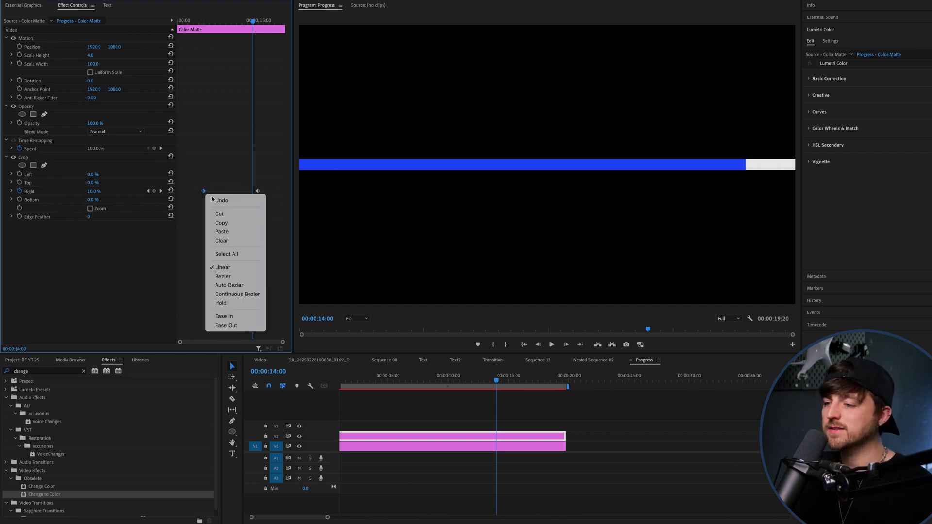
pyautogui.click(238, 327)
pyautogui.rightClick(257, 193)
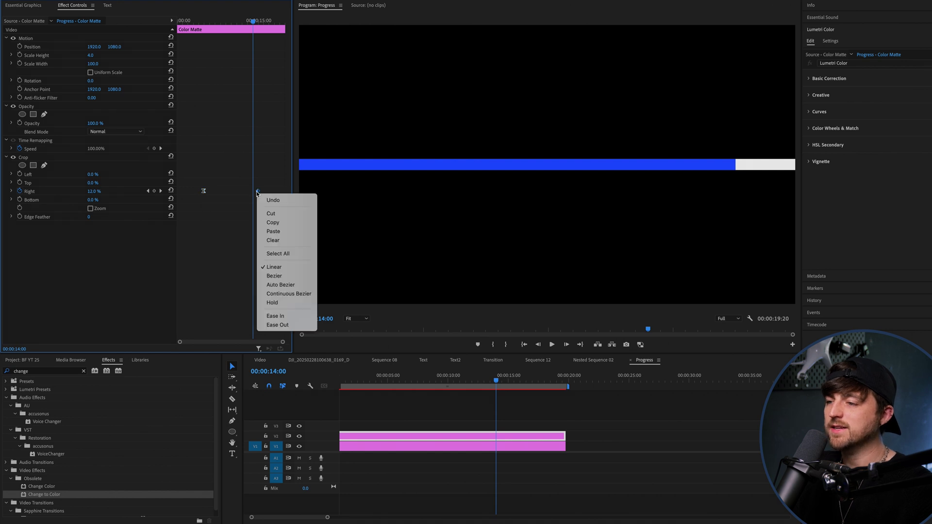
pyautogui.click(288, 326)
pyautogui.click(206, 20)
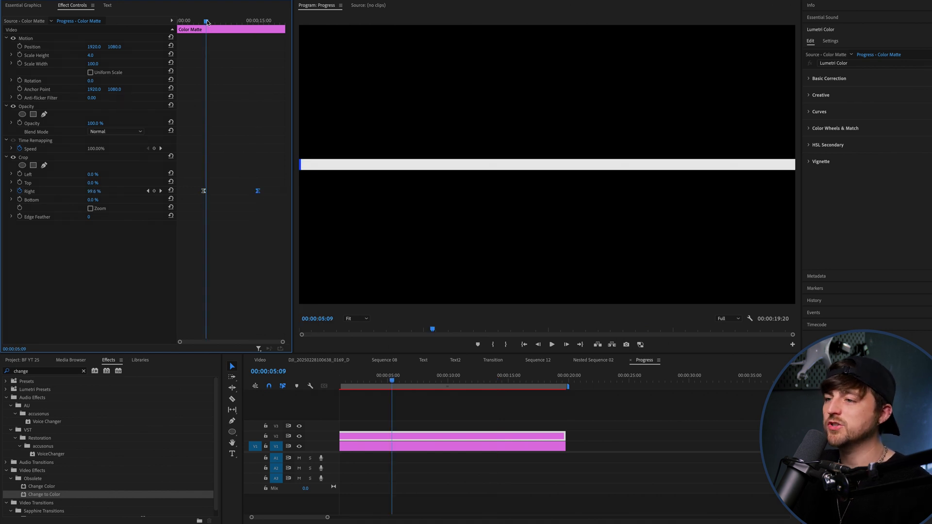